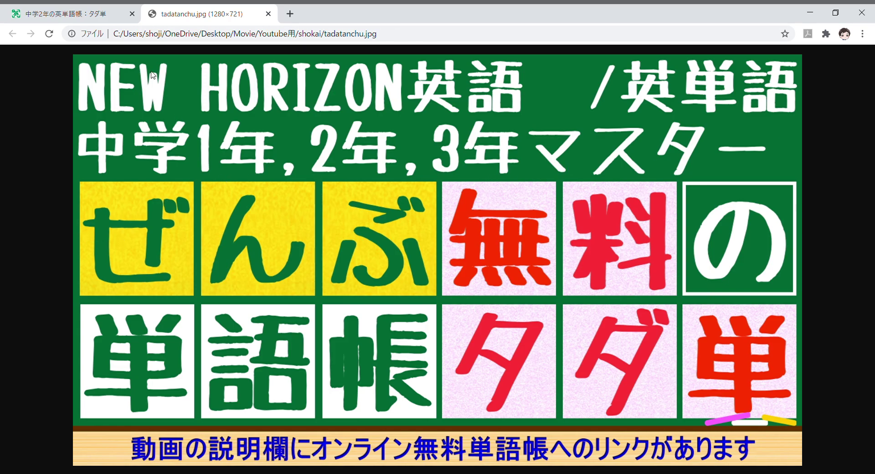
- Switch to the 中2単語帳 page, play the audio for "Hello, everyone." and stop the playback
{"action": "left_click", "coordinate": [73, 14]}
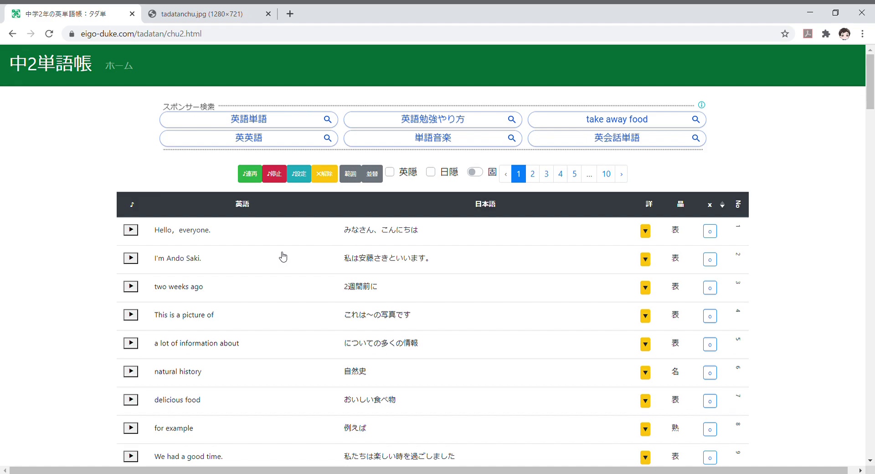
{"action": "left_click", "coordinate": [134, 233]}
{"action": "left_click", "coordinate": [281, 175]}
- Try the 2倍速, 0.8倍速 and 1.2倍速 playback speeds and set the speed back to 1倍速
{"action": "left_click", "coordinate": [302, 180]}
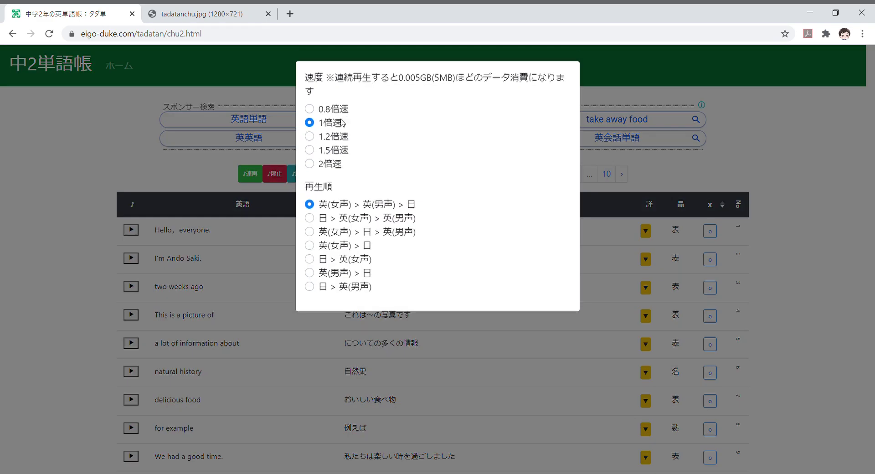
{"action": "left_click", "coordinate": [338, 168]}
{"action": "left_click", "coordinate": [341, 113]}
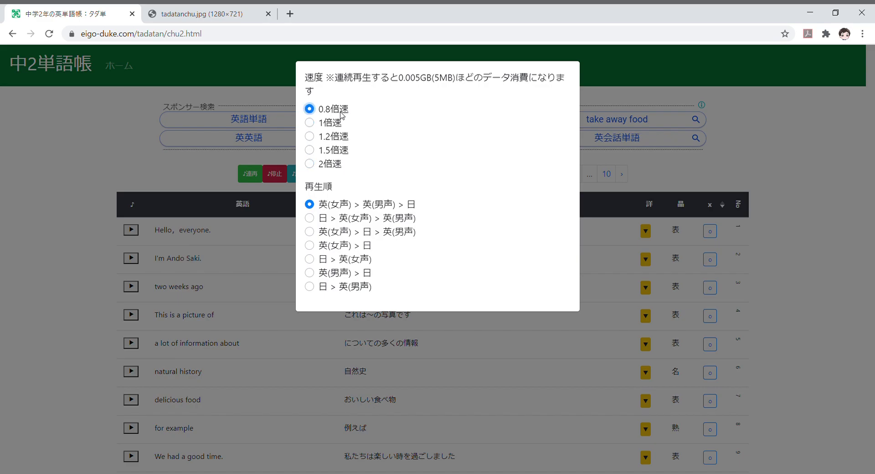
{"action": "left_click", "coordinate": [336, 137]}
{"action": "left_click", "coordinate": [331, 124]}
{"action": "left_click", "coordinate": [84, 261]}
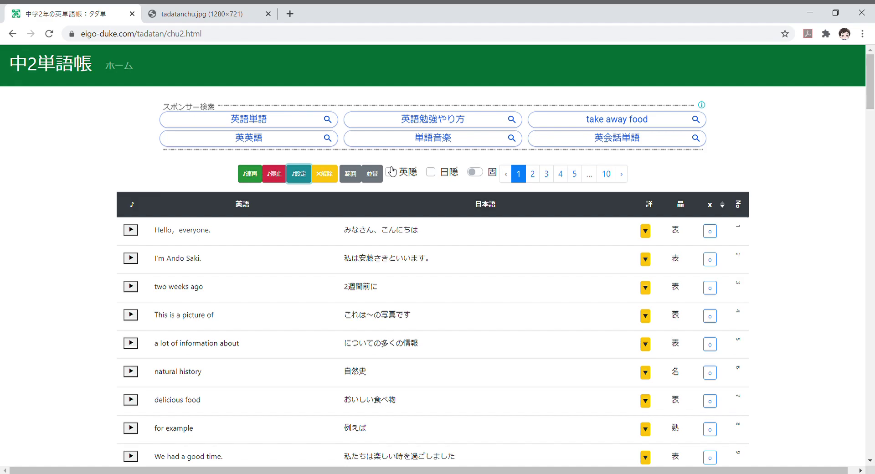
- Mark "I'm Ando Saki.", "This is a picture of" and "a lot of information about" with x, and return the list to number order
{"action": "left_click", "coordinate": [711, 263]}
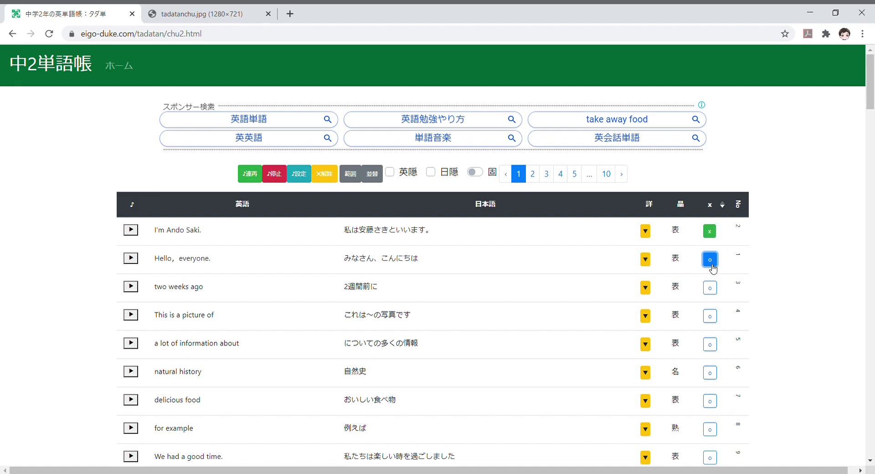
{"action": "left_click", "coordinate": [715, 319]}
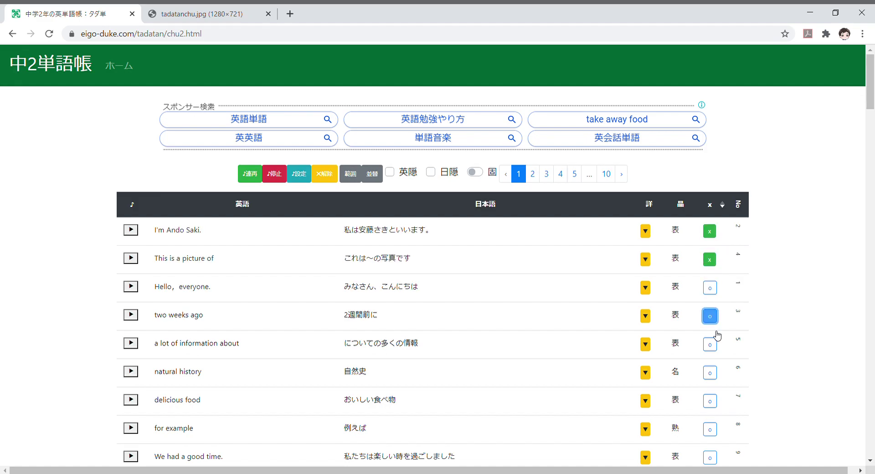
{"action": "left_click", "coordinate": [711, 345]}
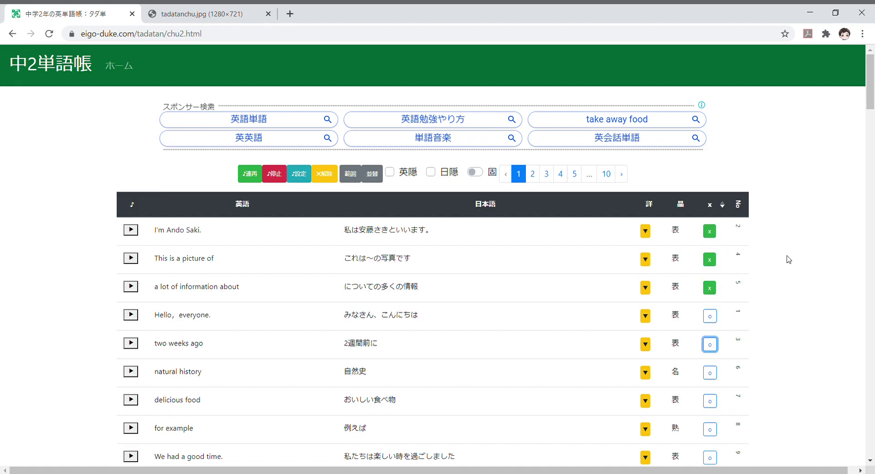
{"action": "left_click", "coordinate": [680, 204]}
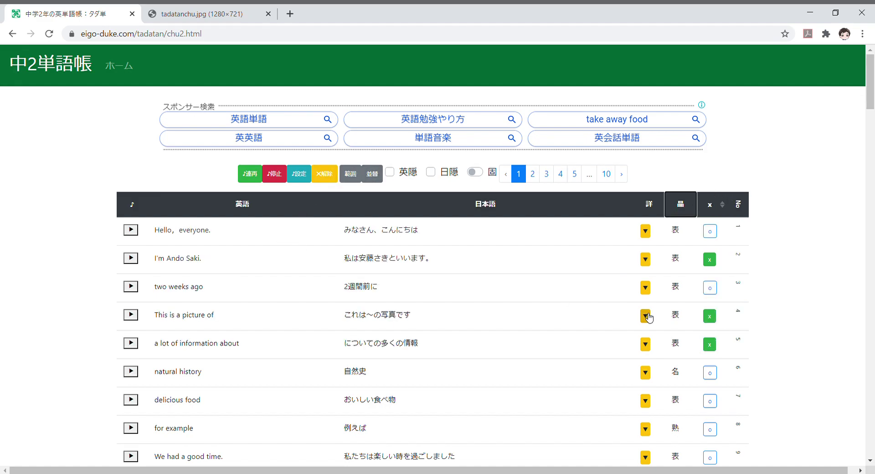
- Clear all x marks from the word list and confirm the removal
{"action": "left_click", "coordinate": [319, 176]}
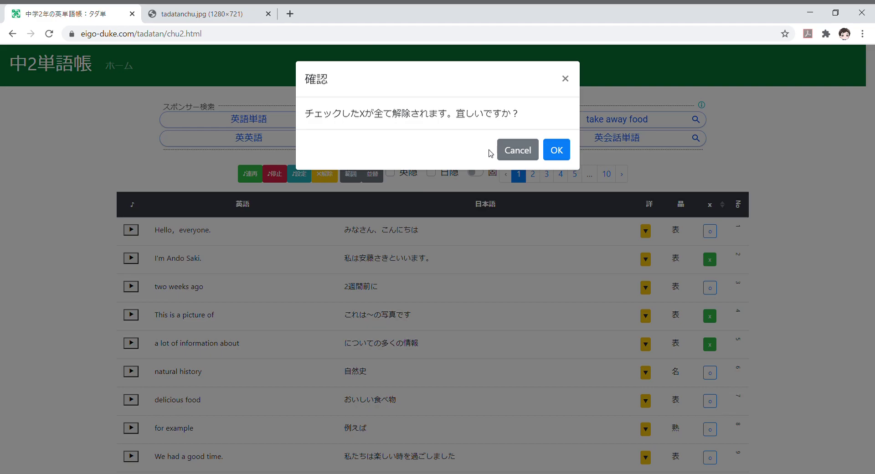
{"action": "left_click", "coordinate": [558, 144]}
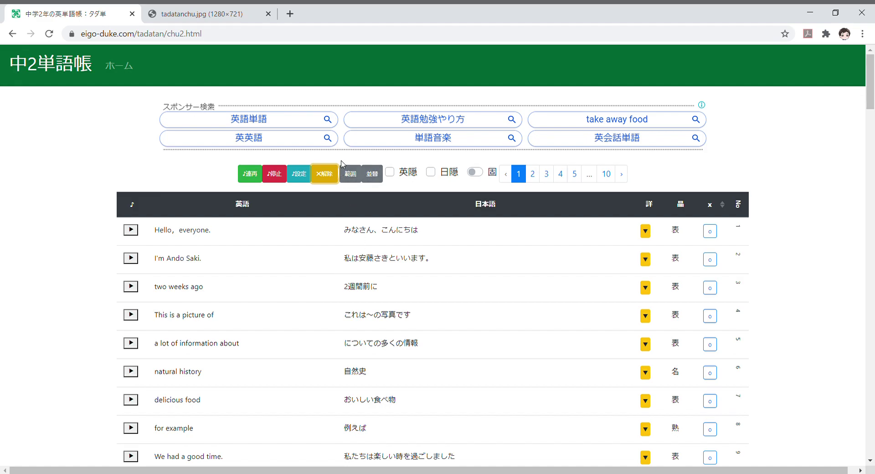
- Limit the word range to Unit4, Daily Scene 4, まとめと練習３, Unit5, Daily Scene 5 and Unit6
{"action": "left_click", "coordinate": [355, 179]}
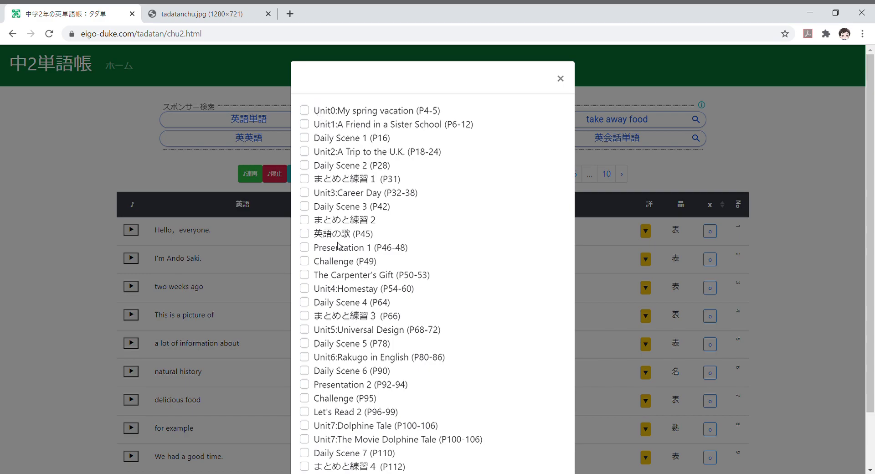
{"action": "left_click", "coordinate": [304, 276]}
{"action": "left_click", "coordinate": [305, 288]}
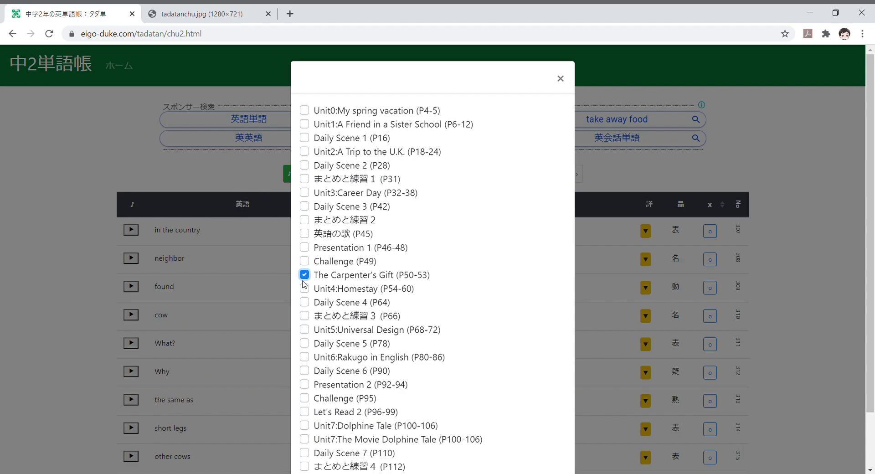
{"action": "left_click", "coordinate": [307, 275]}
{"action": "left_click", "coordinate": [305, 302]}
{"action": "left_click", "coordinate": [304, 315]}
{"action": "left_click", "coordinate": [304, 330]}
{"action": "left_click", "coordinate": [305, 344]}
{"action": "left_click", "coordinate": [303, 358]}
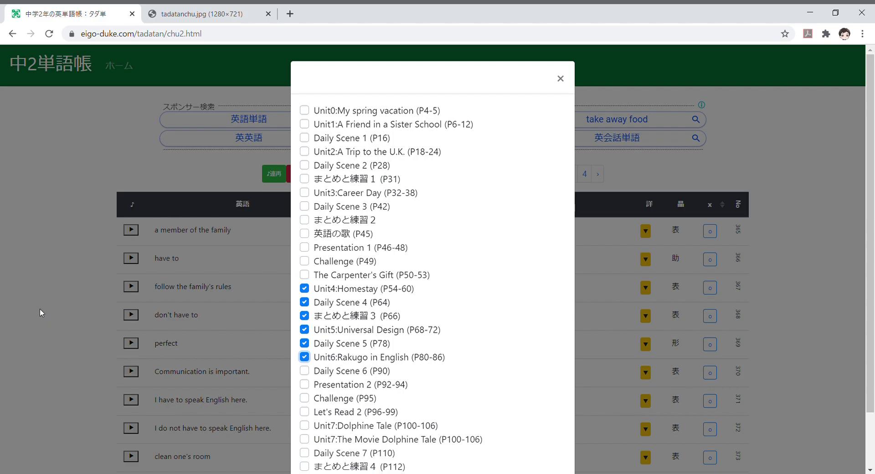
{"action": "left_click", "coordinate": [560, 80]}
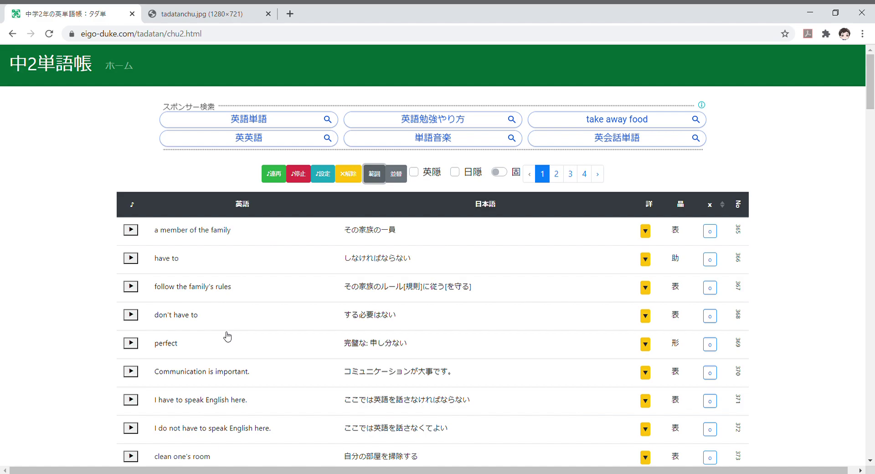
- Try the 試験に出る予測順 and みんなが苦手な単語順 sort orders and restore 学校で習う順
{"action": "left_click", "coordinate": [396, 174]}
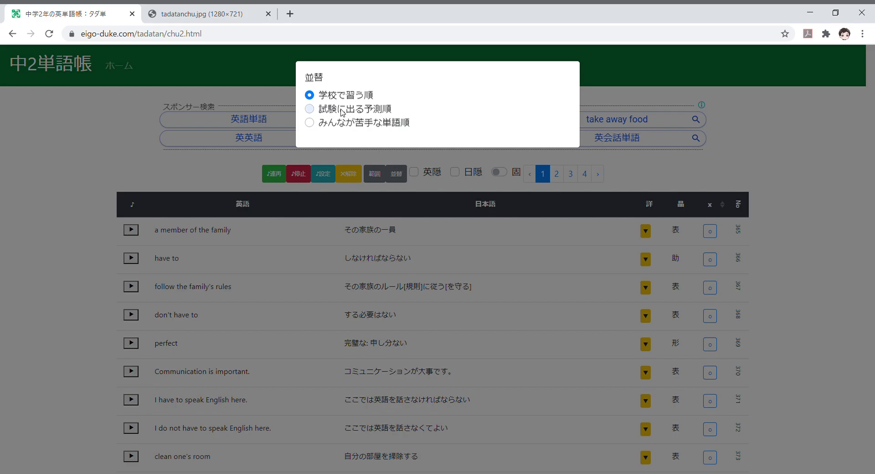
{"action": "left_click", "coordinate": [309, 108]}
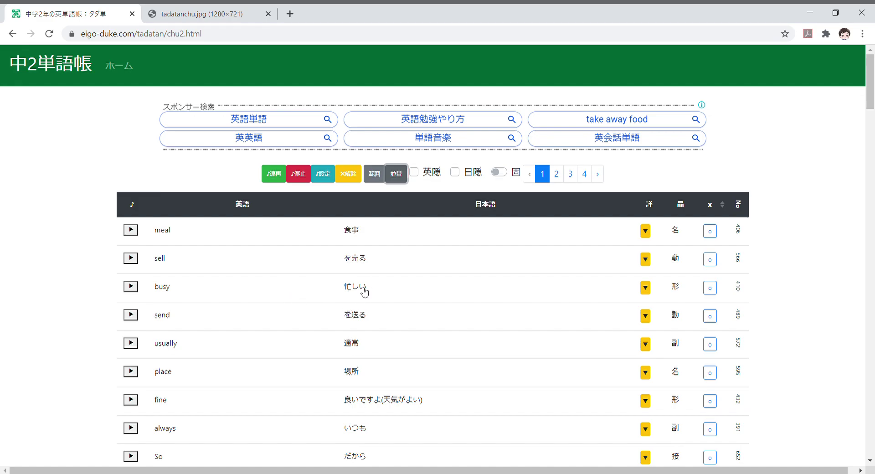
{"action": "left_click", "coordinate": [397, 175]}
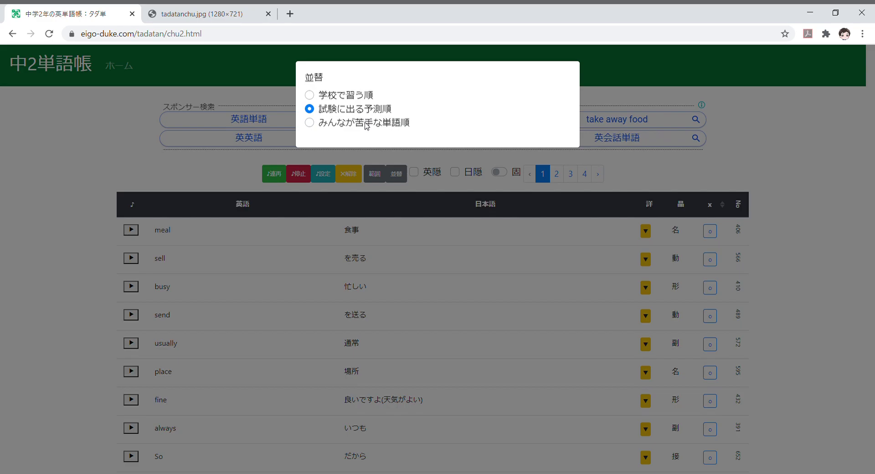
{"action": "left_click", "coordinate": [365, 123]}
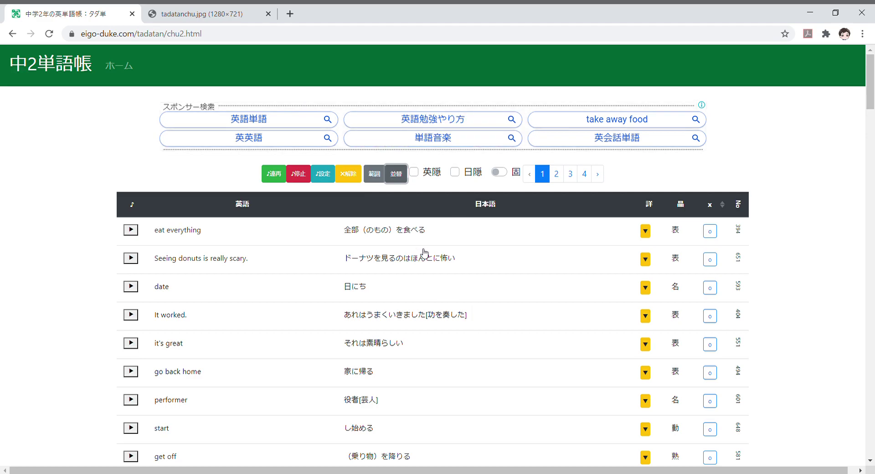
{"action": "left_click", "coordinate": [395, 175]}
{"action": "left_click", "coordinate": [357, 94]}
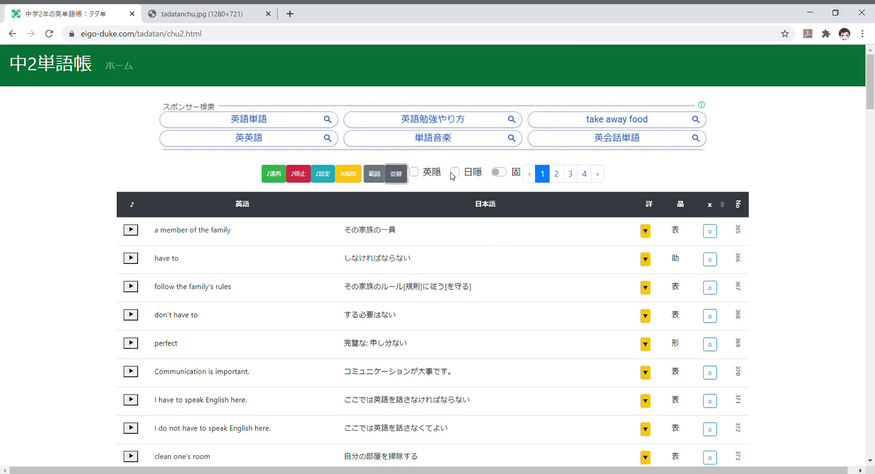
- Hide and show the English column, and do the same with the Japanese column
{"action": "left_click", "coordinate": [414, 174]}
{"action": "left_click", "coordinate": [415, 174]}
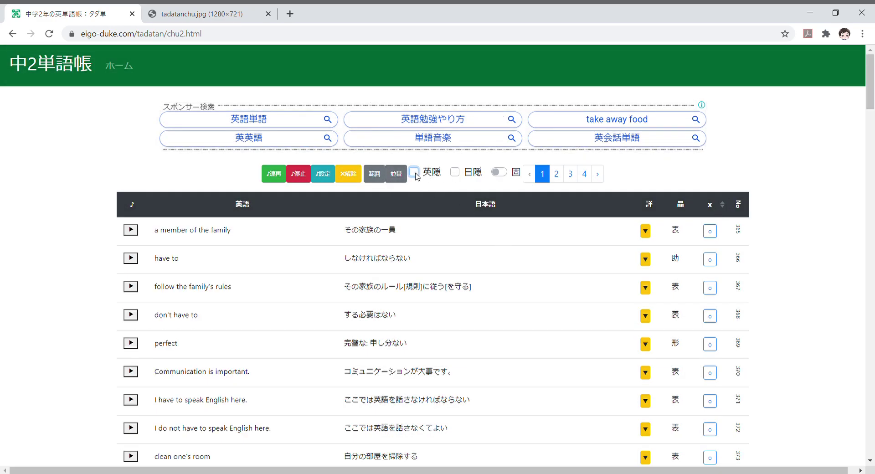
{"action": "left_click", "coordinate": [455, 174]}
{"action": "left_click", "coordinate": [455, 174]}
- Fix the table header, check it while moving through the word list, and unfix it again
{"action": "left_click", "coordinate": [499, 171]}
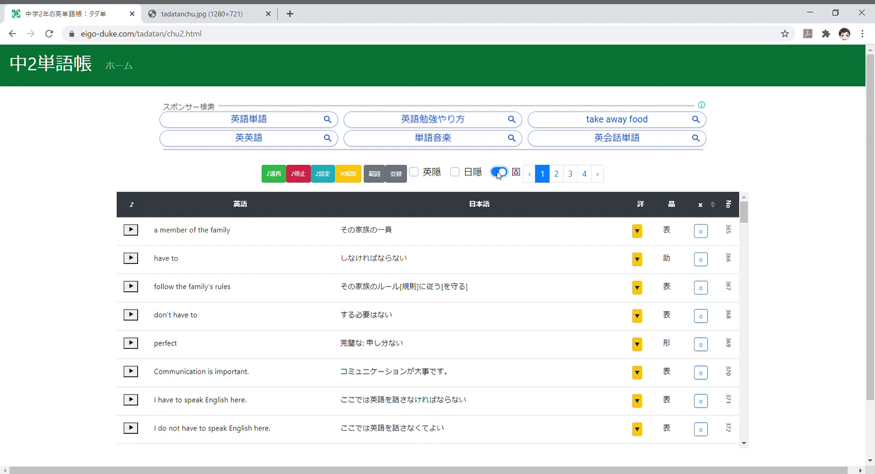
{"action": "scroll", "coordinate": [526, 291], "scroll_direction": "down", "scroll_amount": 15}
{"action": "scroll", "coordinate": [527, 292], "scroll_direction": "up", "scroll_amount": 15}
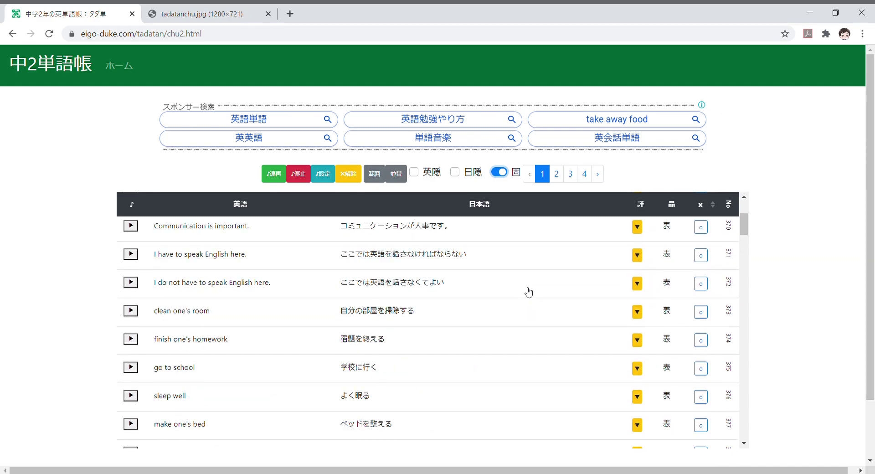
{"action": "left_click", "coordinate": [505, 174]}
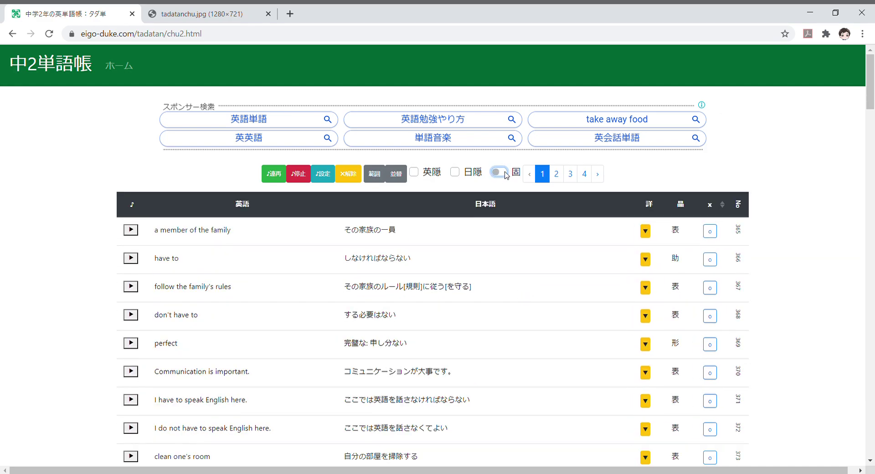
- View pages 2 and 3 of the word list and return to page 1
{"action": "left_click", "coordinate": [557, 174]}
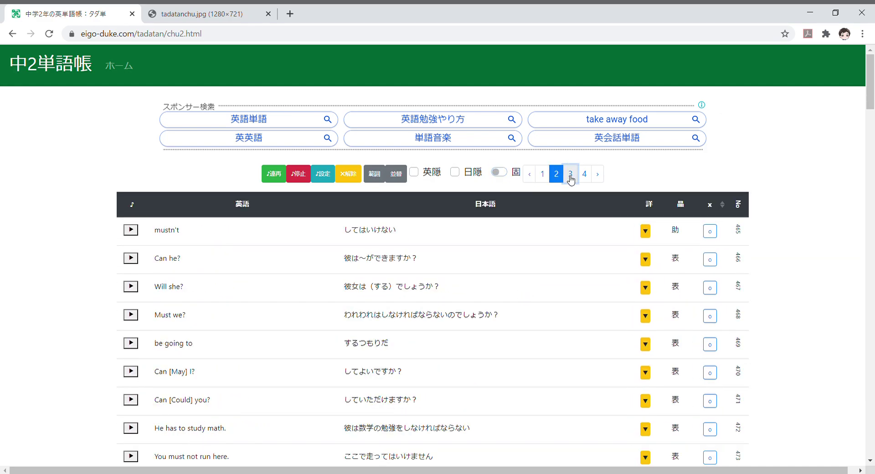
{"action": "left_click", "coordinate": [569, 175]}
{"action": "left_click", "coordinate": [542, 174]}
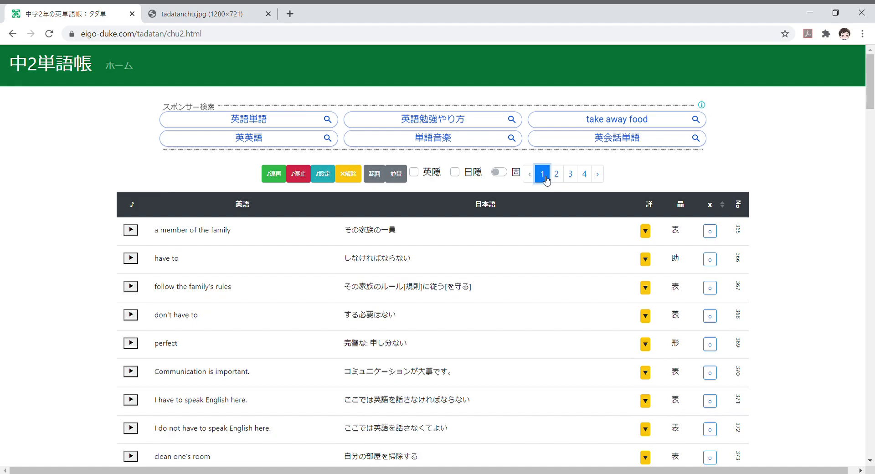
- Expand and collapse the detailed meanings of "a member of the family" and "perfect"
{"action": "left_click", "coordinate": [645, 231]}
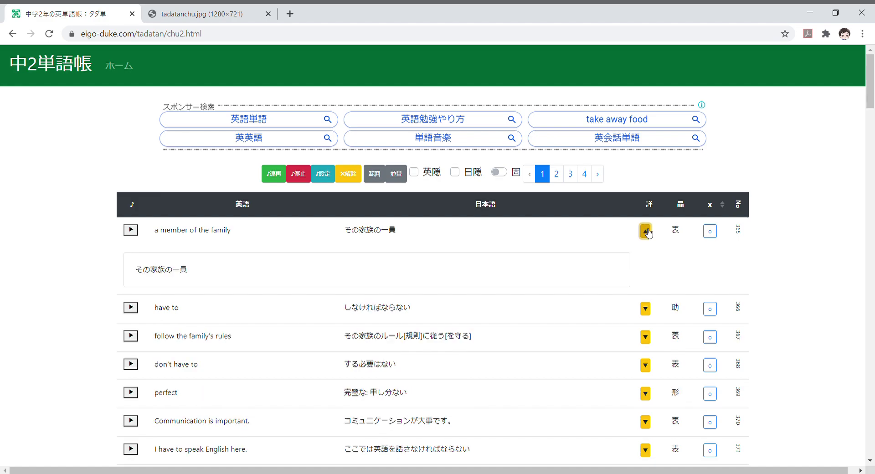
{"action": "left_click", "coordinate": [646, 231]}
{"action": "scroll", "coordinate": [647, 342], "scroll_direction": "down", "scroll_amount": 1}
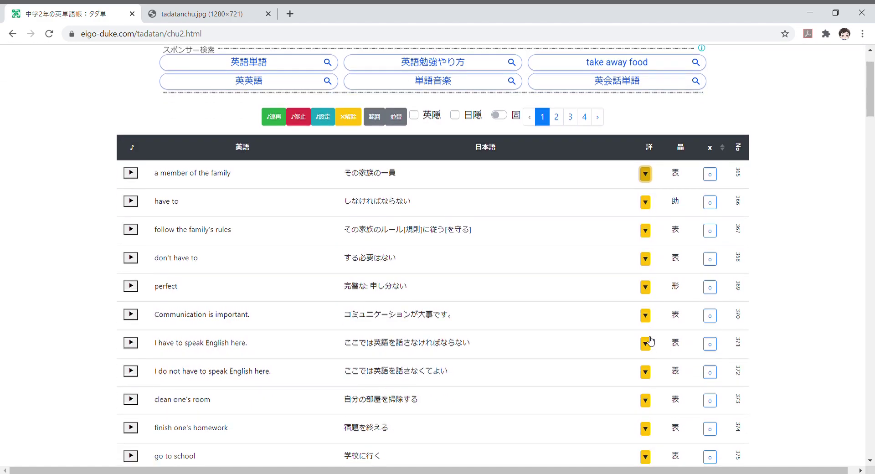
{"action": "left_click", "coordinate": [648, 290]}
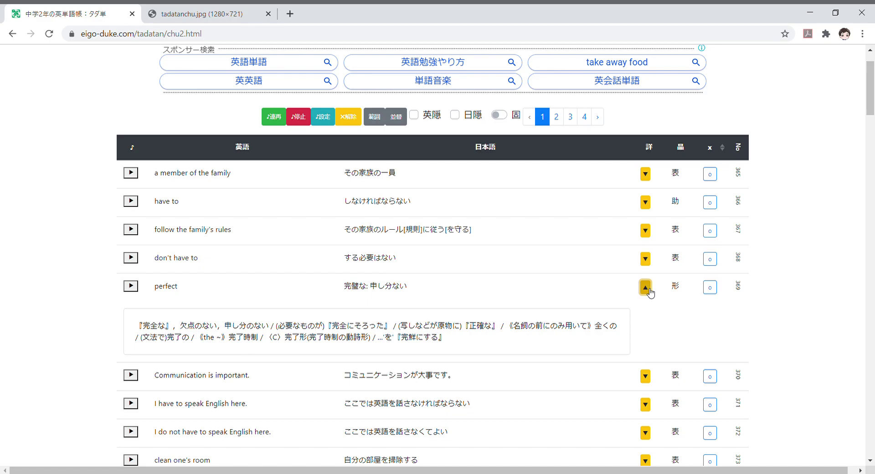
{"action": "left_click", "coordinate": [646, 288]}
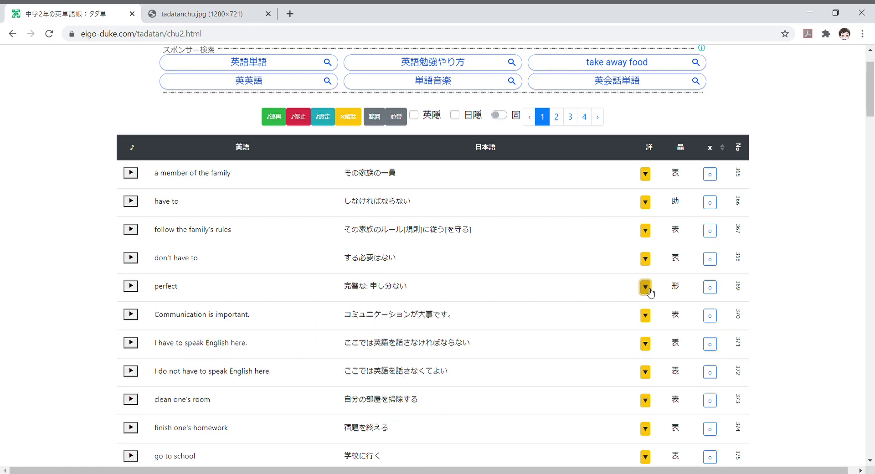
{"action": "scroll", "coordinate": [368, 272], "scroll_direction": "up", "scroll_amount": 1}
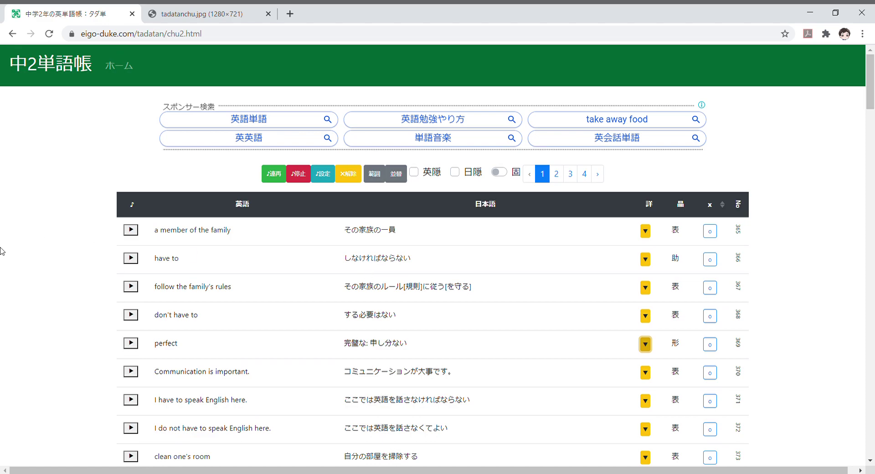